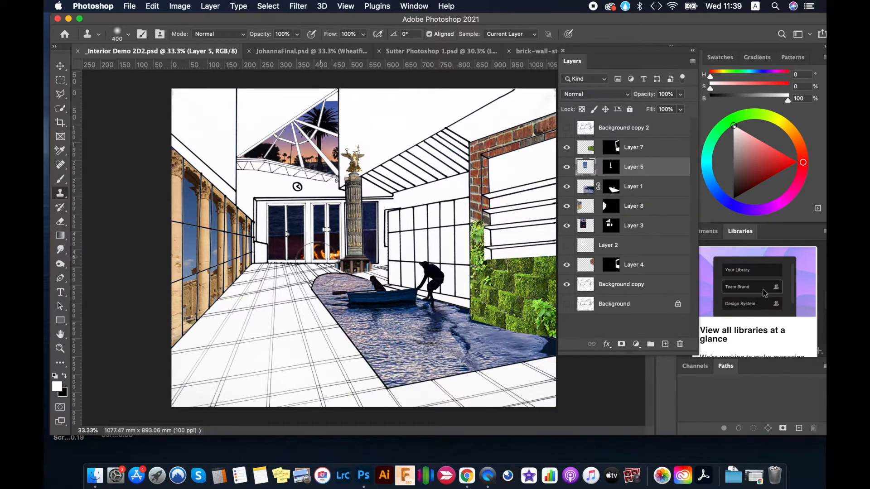
Step: Activate the Move tool, then reposition the Layers panel higher up and enlarge it so every layer is easy to see
left_click(60, 67)
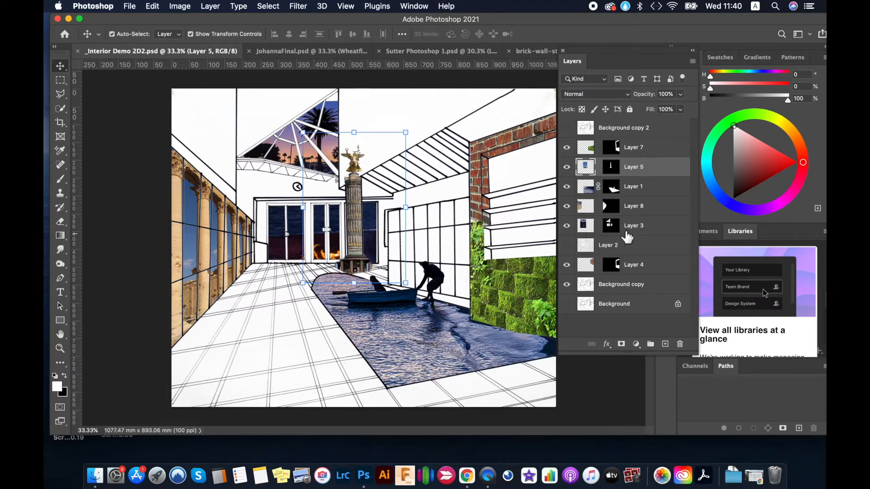
left_click_drag(648, 59, 609, 20)
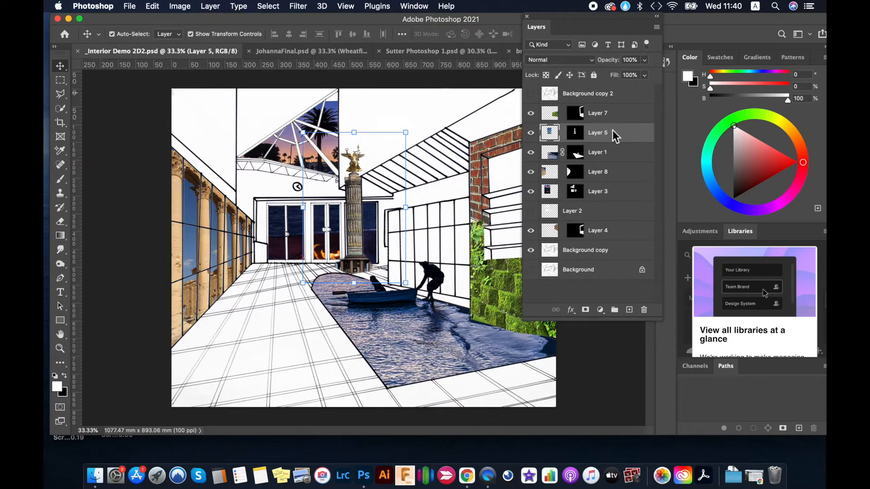
left_click_drag(660, 323, 736, 426)
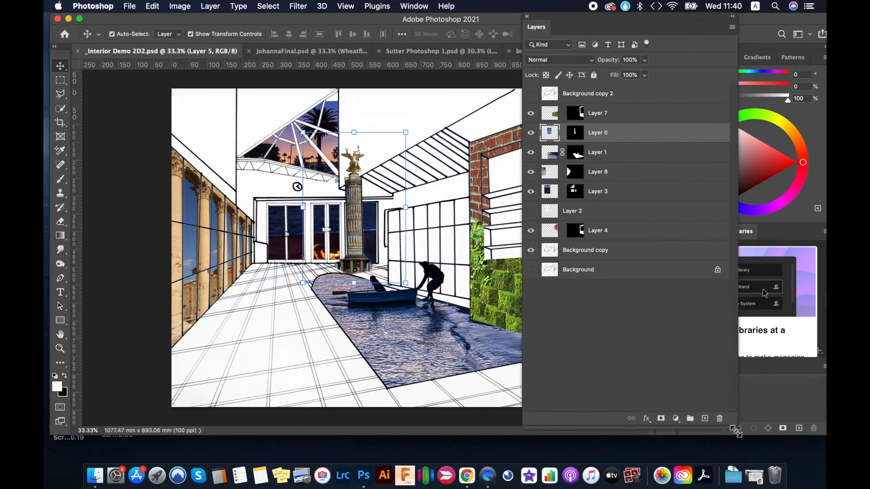
Step: Toggle the visibility of Layer 5 and Layer 1 to check the column and the water in the collage
left_click(531, 133)
left_click(531, 133)
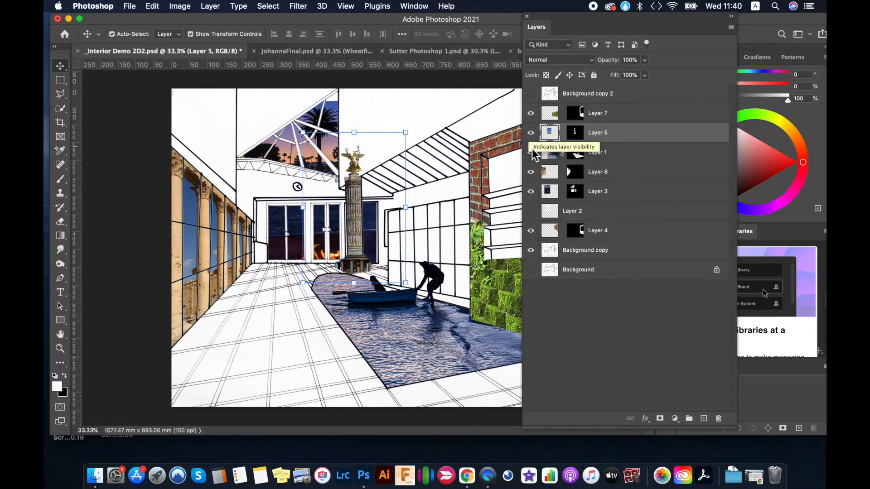
left_click(531, 153)
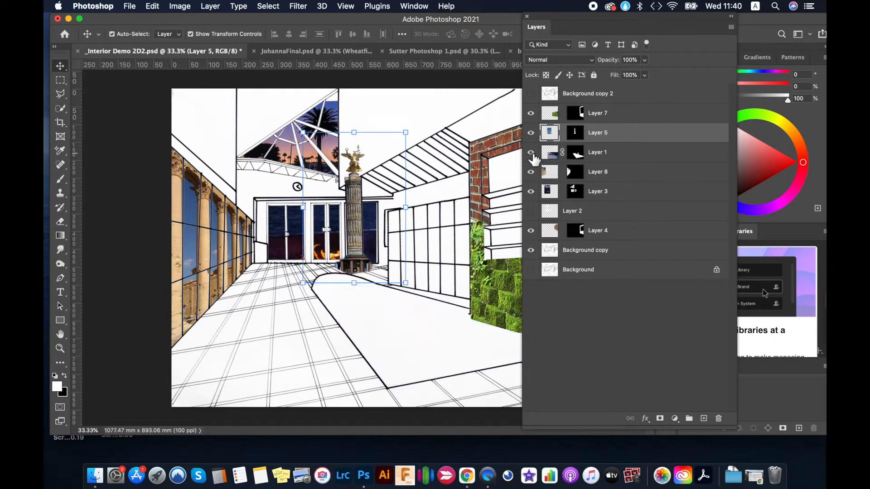
left_click(532, 154)
left_click(531, 153)
left_click(532, 153)
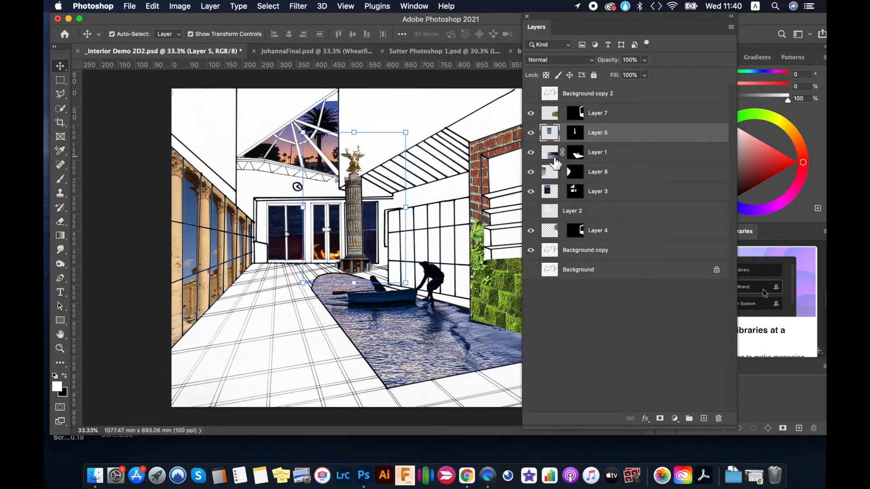
Step: Duplicate the Background copy layer and toggle Background copy 2 to compare the plain line drawing with the collage
left_click(579, 255)
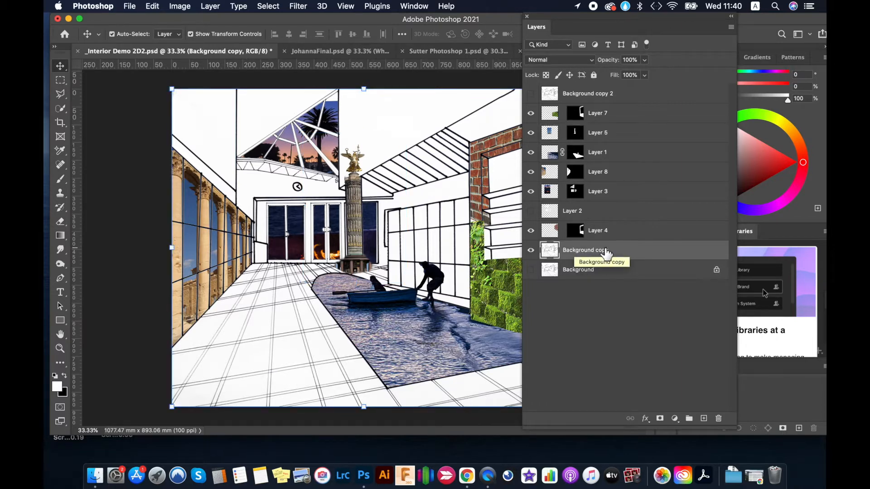
key("super+j")
left_click(530, 93)
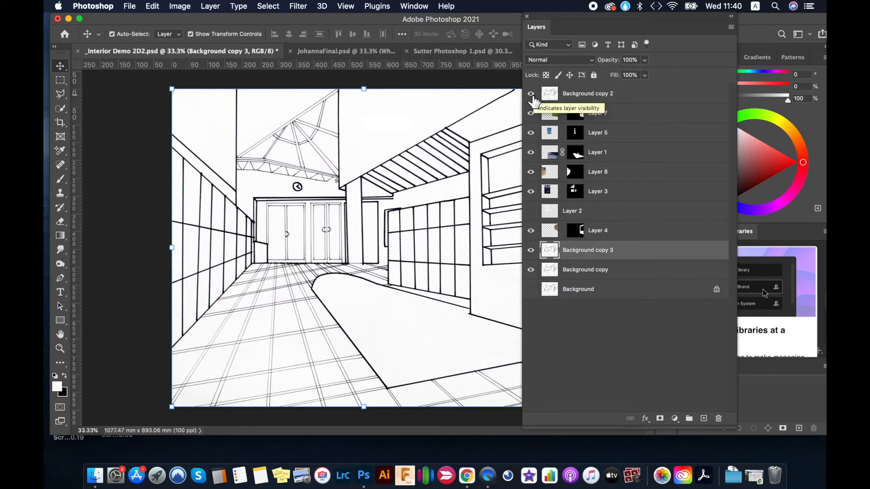
left_click(531, 94)
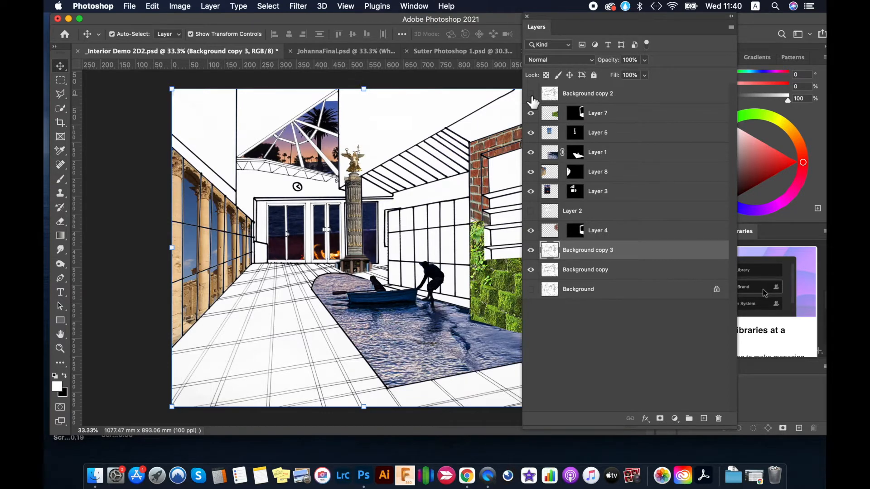
left_click(531, 93)
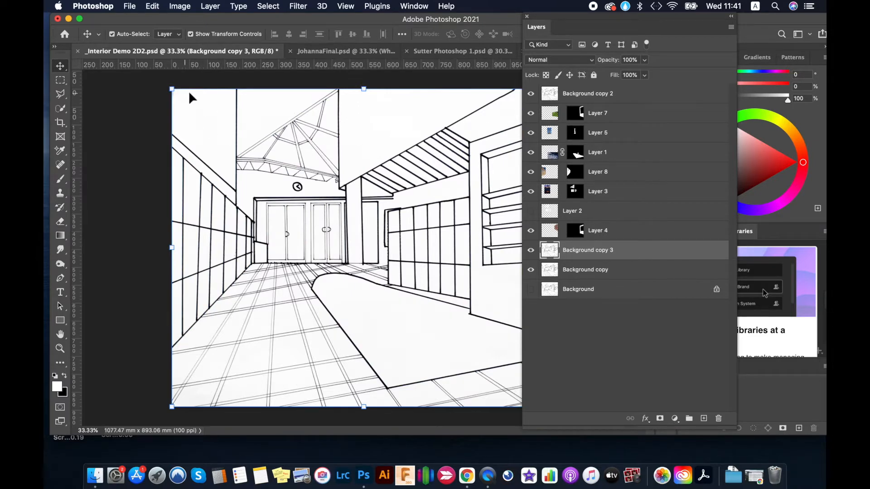
left_click(531, 94)
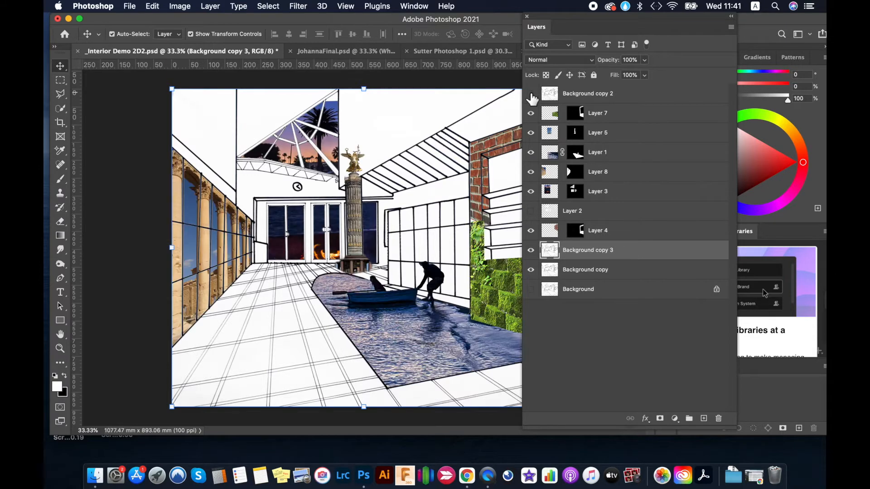
Step: Show the Background copy 2 line drawing and quick-select the blank wall area above the left-hand windows
left_click(530, 93)
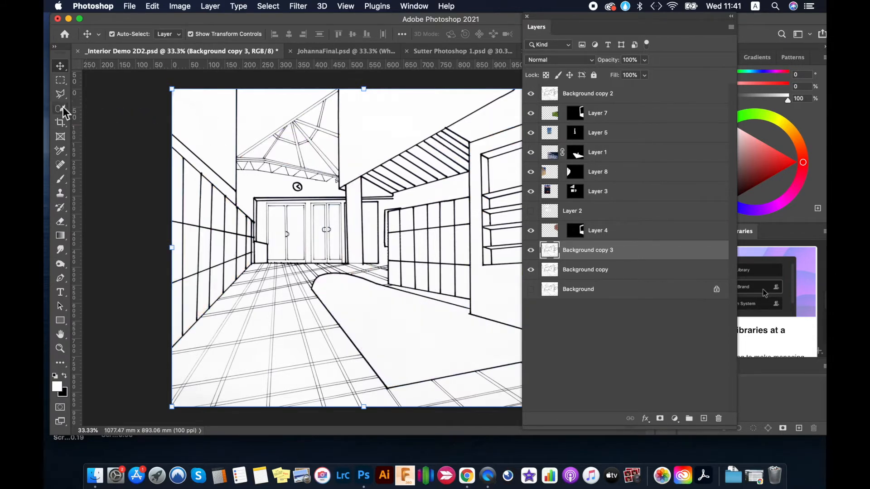
left_click_drag(61, 113, 85, 117)
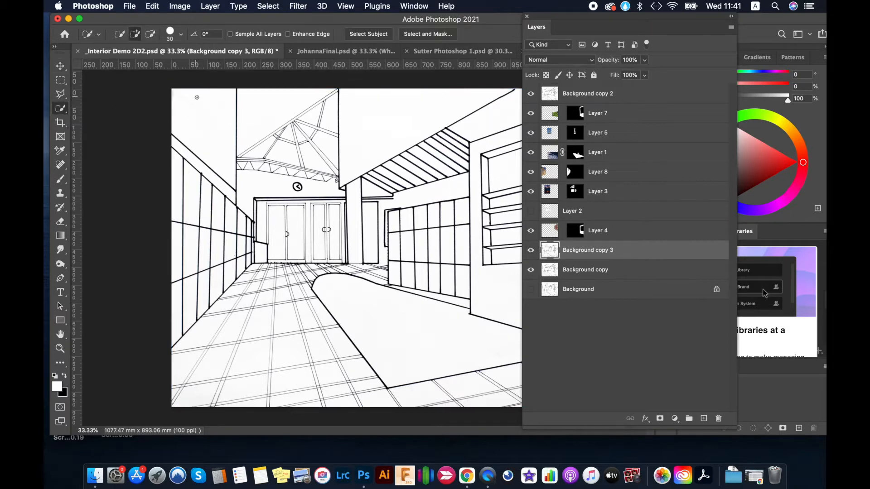
left_click_drag(205, 119, 210, 131)
Step: Paste the brick wall image as a new layer above Layer 7 and hide Background copy 2
left_click(637, 119)
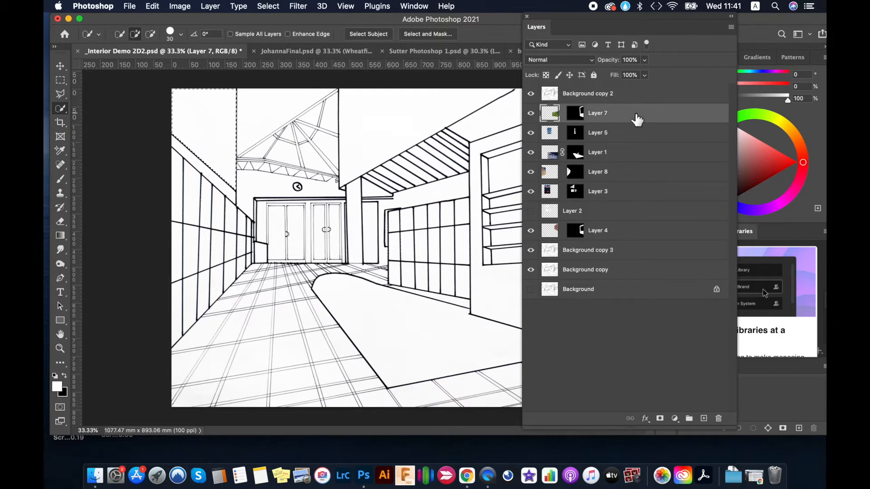
key("super+c")
key("super+v")
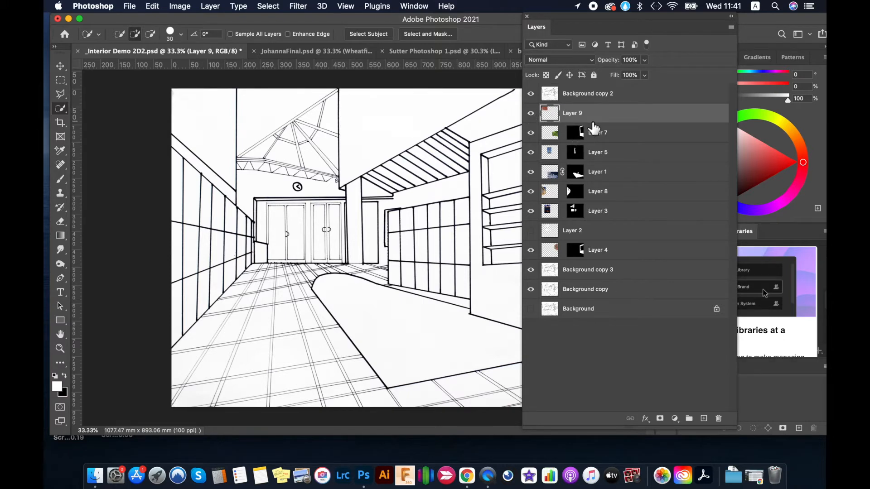
left_click(531, 93)
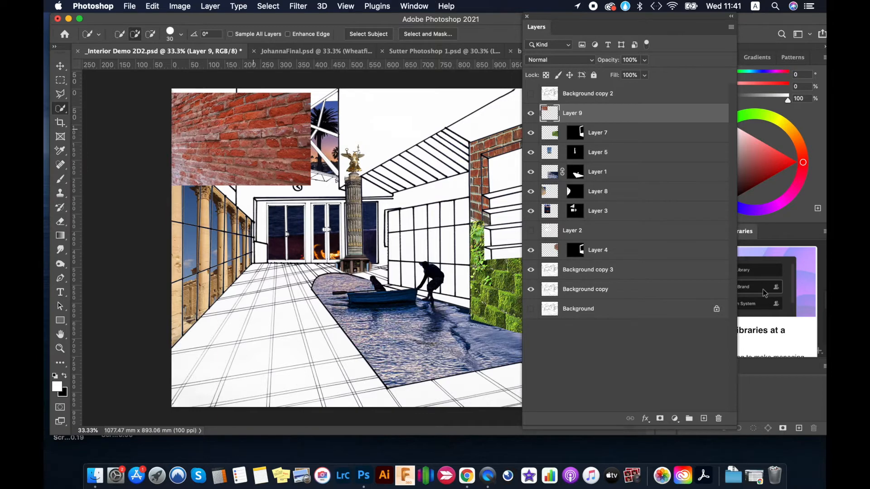
Step: Flip the pasted brick layer horizontally so its perspective suits the left-hand wall
left_click(178, 9)
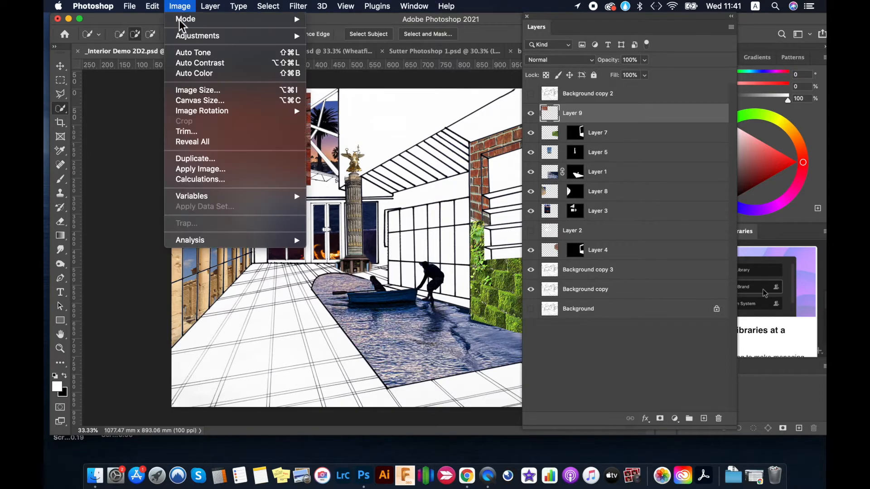
mouse_move(208, 112)
mouse_move(152, 7)
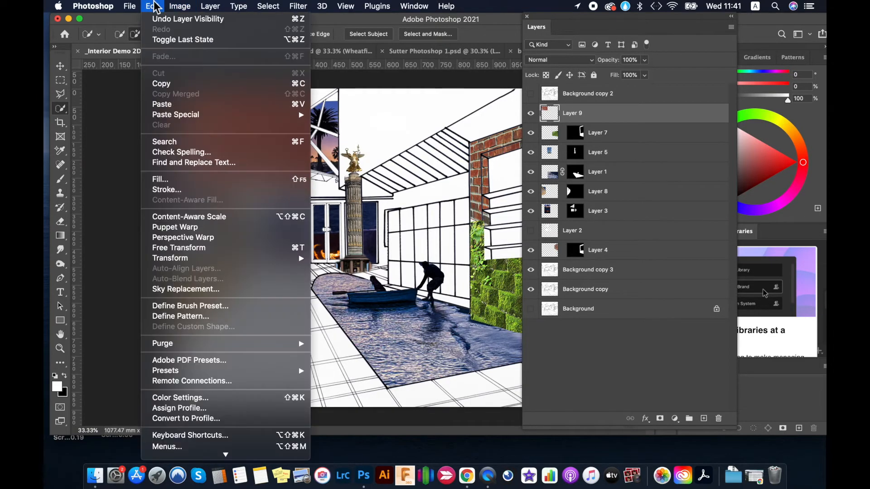
mouse_move(216, 262)
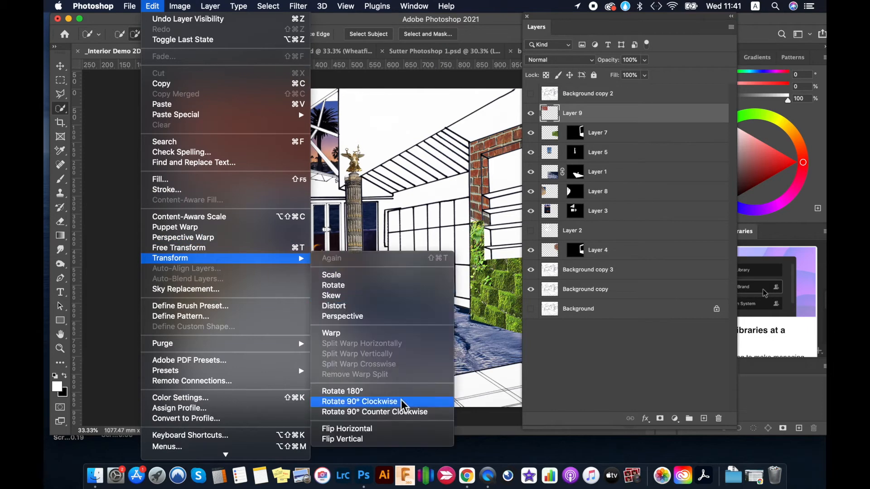
left_click(405, 429)
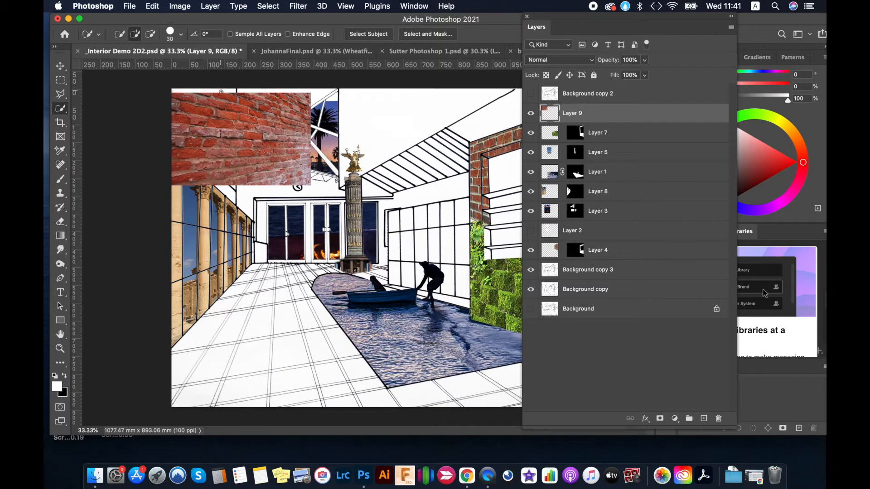
Step: Align the brick layer with the drawing's upper-left corner and scale it to 122.81%, covering the blank wall
left_click(61, 66)
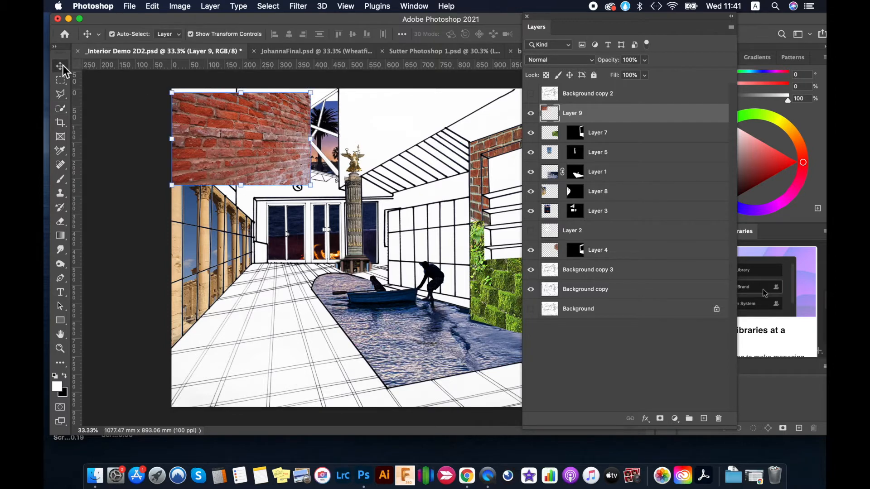
left_click_drag(241, 135, 243, 132)
left_click_drag(312, 185, 336, 217)
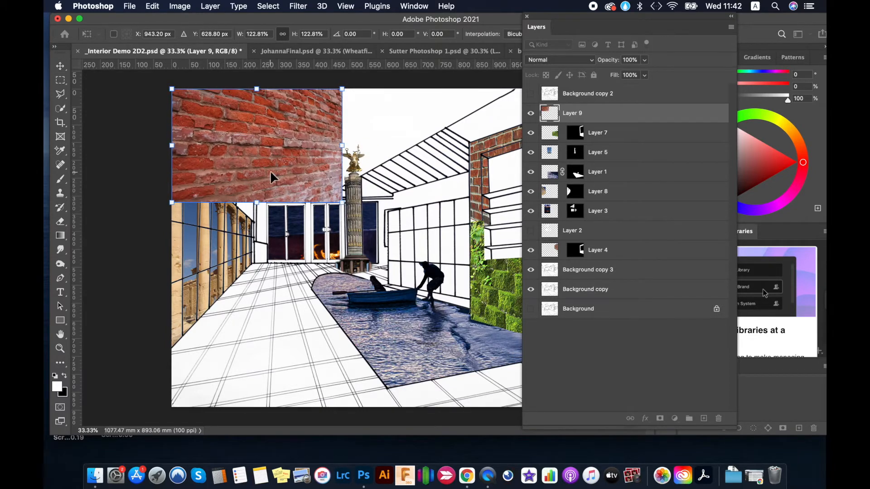
key("Return")
Step: Quick-select the blank wall above the left-hand windows on Background copy 2 and make brick Layer 9 the active layer
left_click(589, 93)
mouse_move(60, 108)
left_mouse_down()
mouse_move(142, 116)
mouse_move(144, 127)
mouse_move(140, 119)
left_mouse_up()
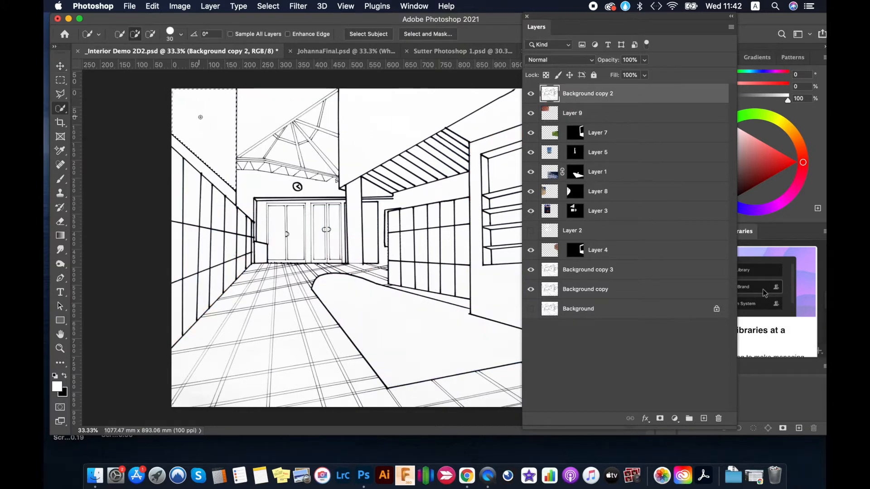
left_click(597, 117)
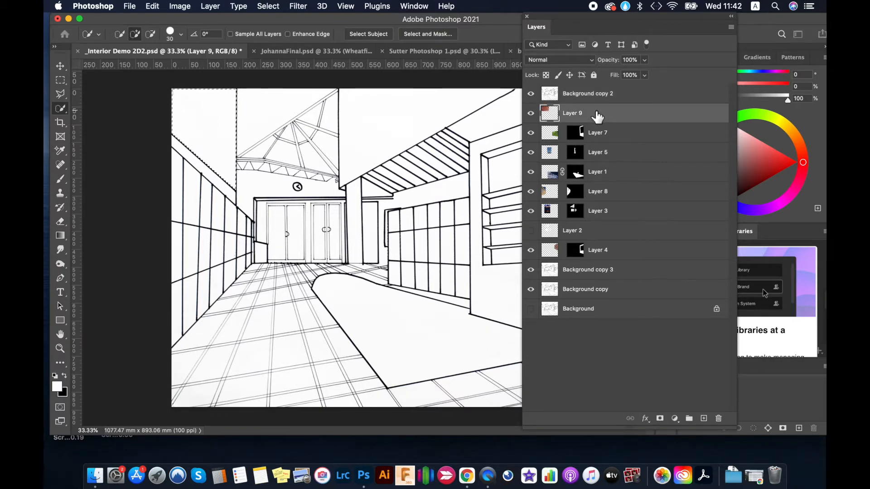
Step: Mask Layer 9 to reveal only the selected wall area and unlink the mask from the brick image
left_click(531, 94)
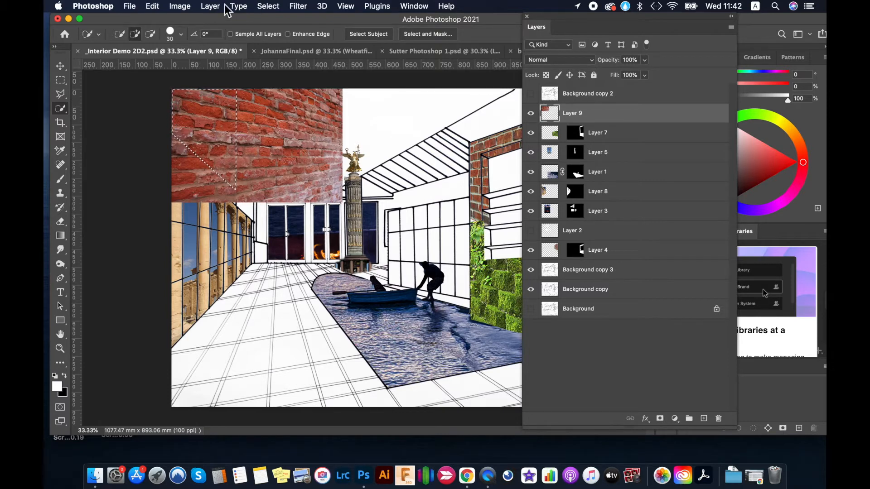
left_click(206, 7)
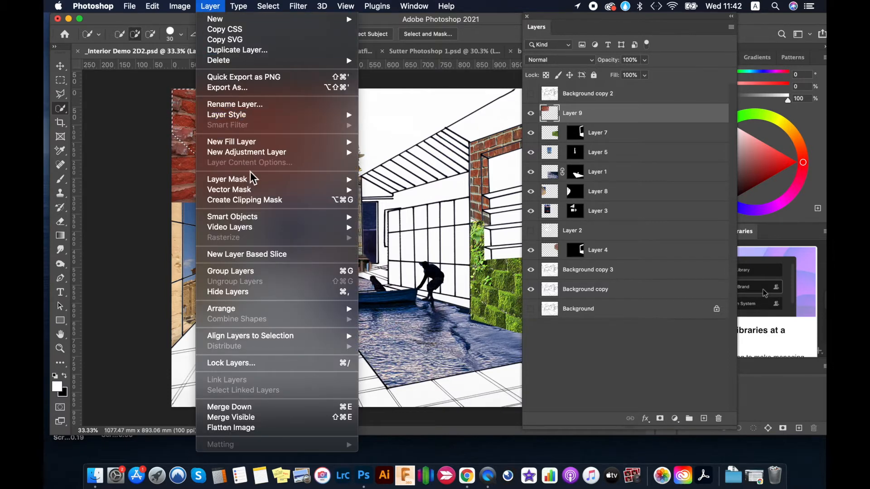
mouse_move(251, 180)
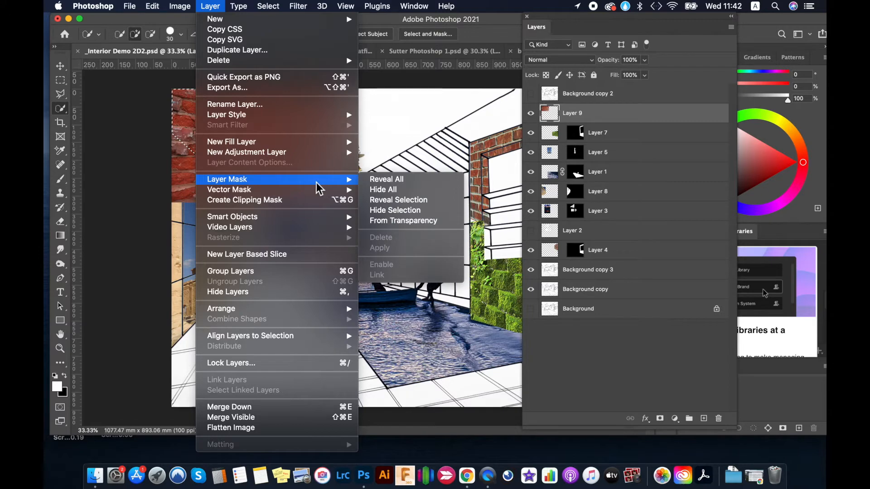
left_click(402, 200)
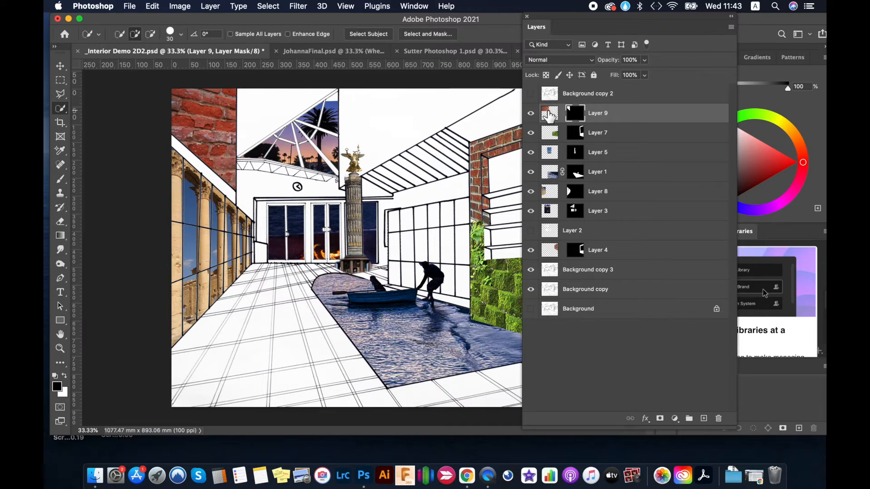
Step: Start a Distort transform on Layer 9's brick image, not its mask, and pull its two inner corners toward the wall's inner edge
left_click(549, 116)
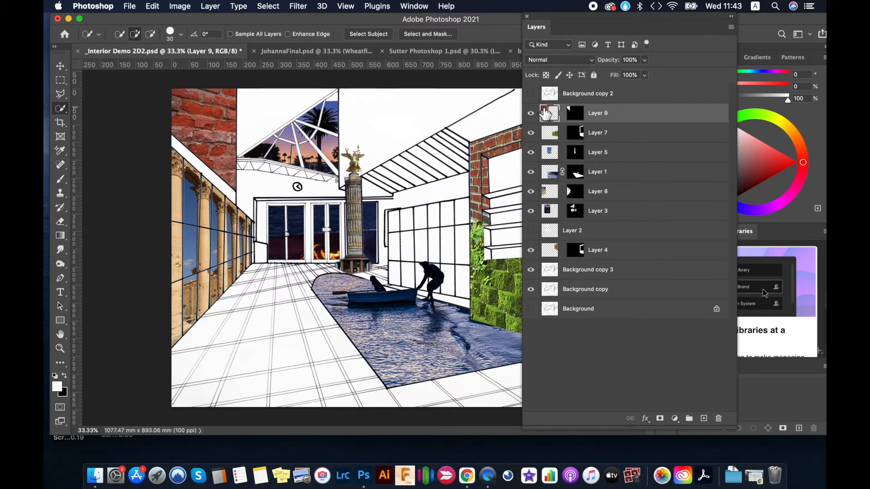
left_click(576, 113)
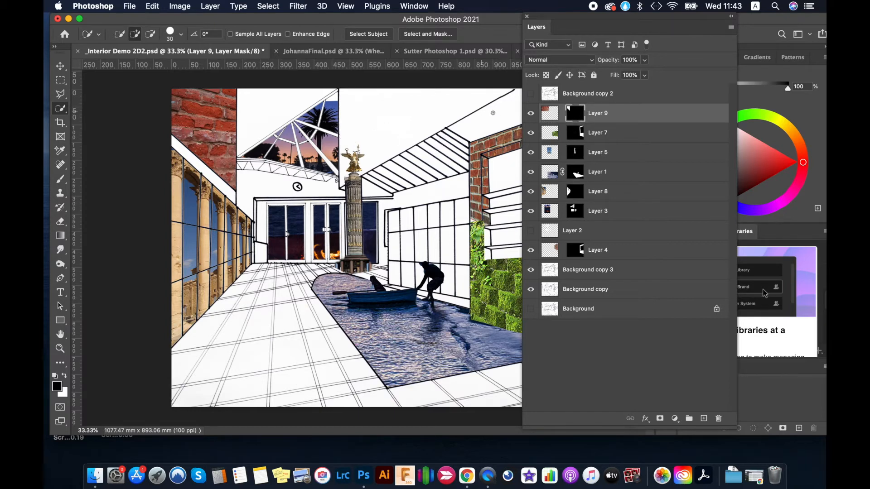
left_click(550, 116)
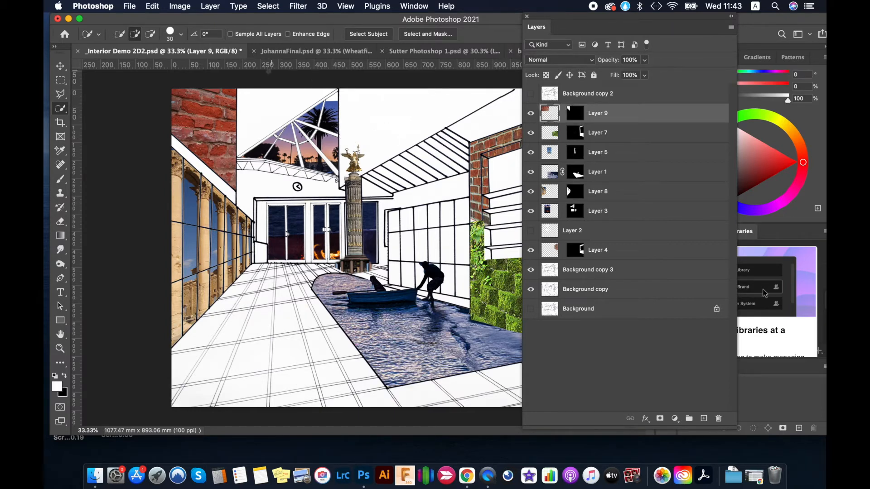
left_click(61, 66)
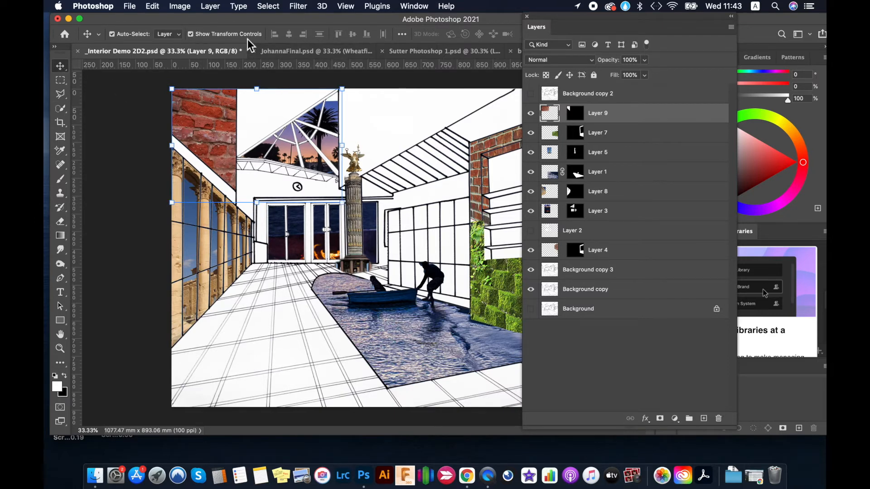
left_click(180, 6)
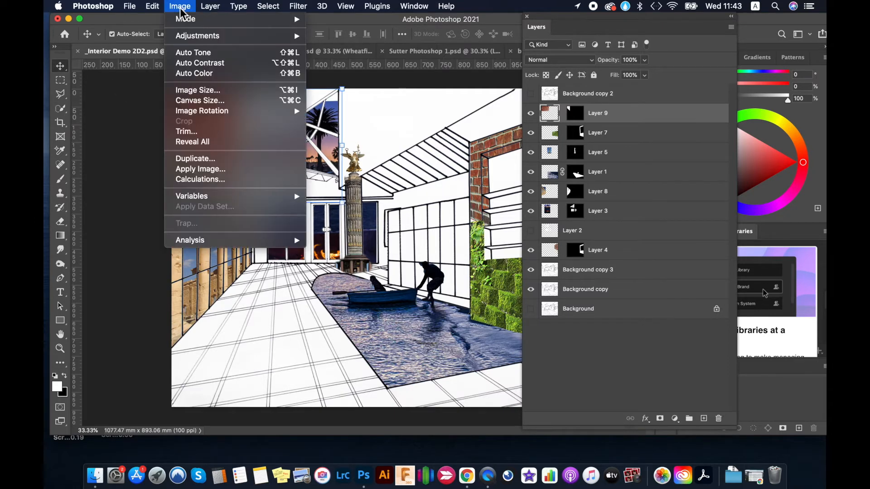
mouse_move(152, 6)
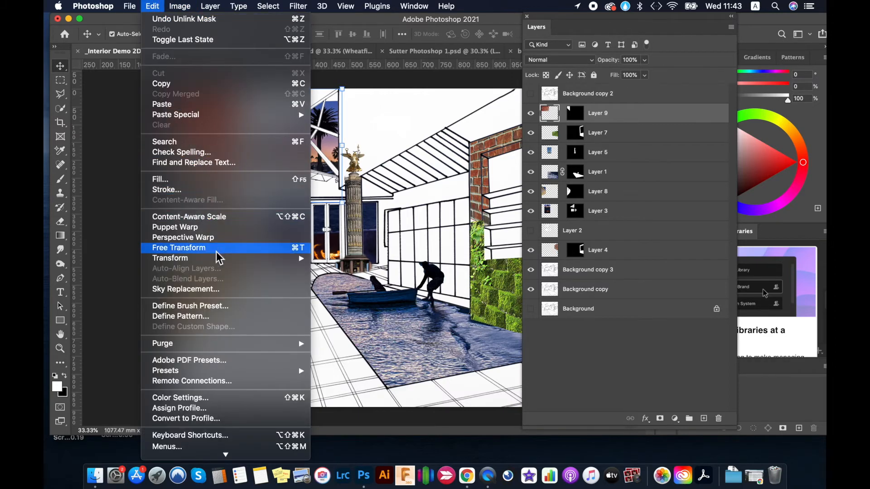
mouse_move(218, 258)
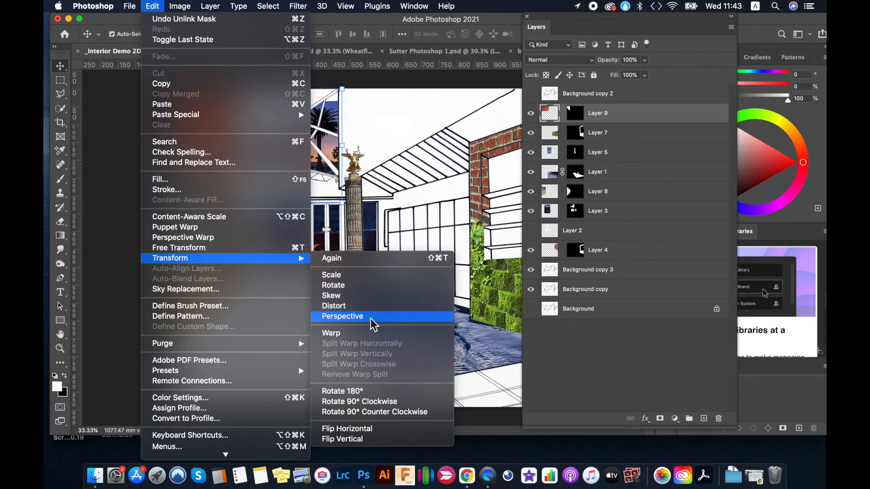
left_click(361, 306)
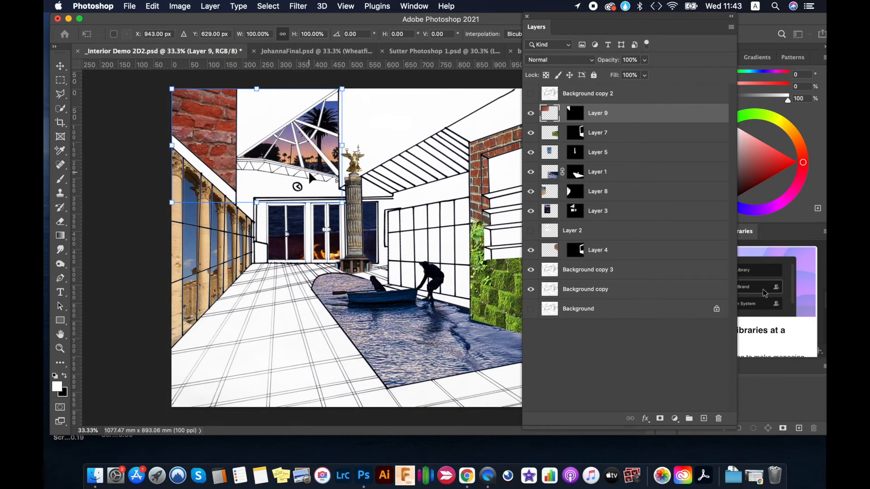
left_click_drag(341, 203, 261, 235)
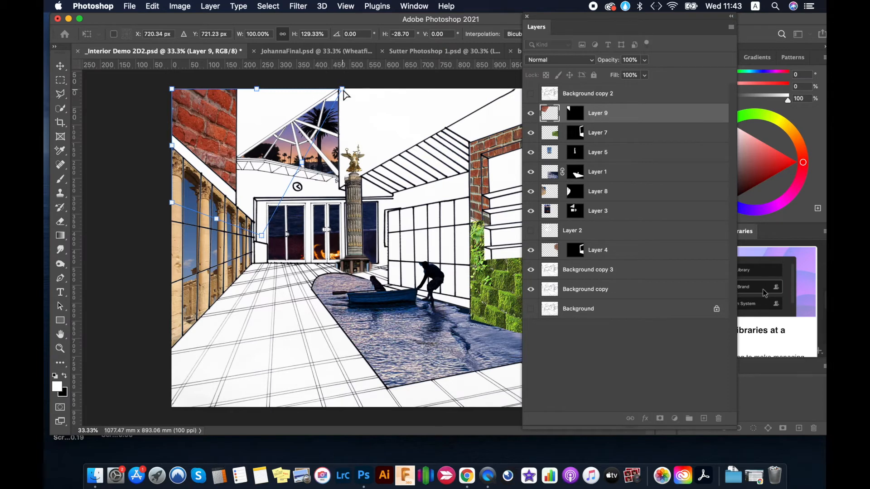
left_click_drag(341, 89, 256, 90)
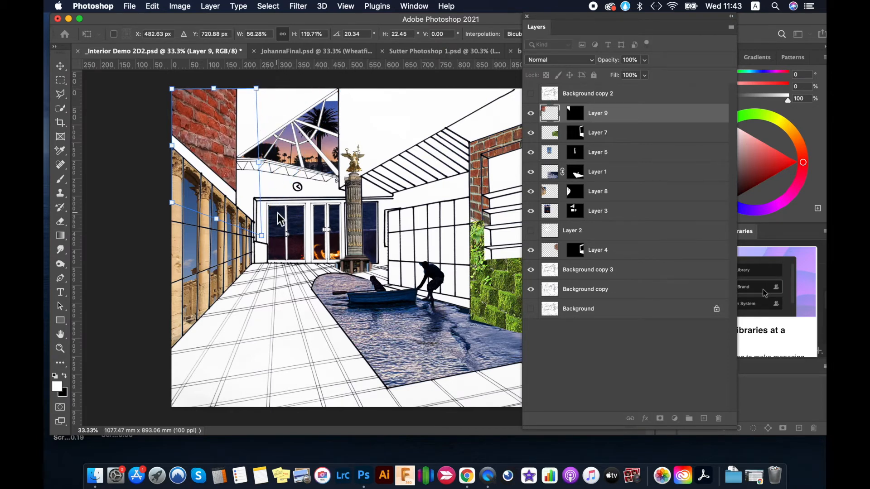
mouse_move(261, 236)
left_mouse_down()
mouse_move(238, 241)
mouse_move(252, 239)
mouse_move(249, 230)
left_mouse_up()
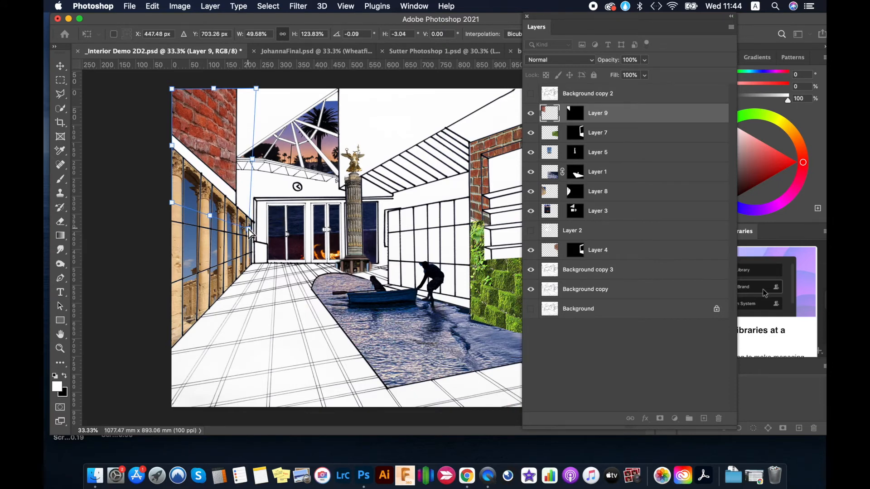
Step: Shift the distorted bricks upward, lower their inner corners so the courses slope with the wall's perspective, and apply the transform
left_click_drag(257, 89, 217, 68)
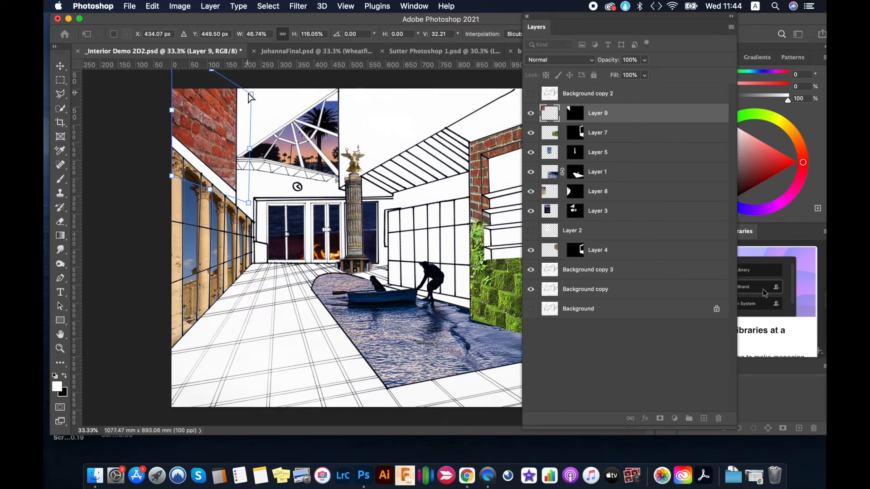
left_click_drag(252, 96, 260, 100)
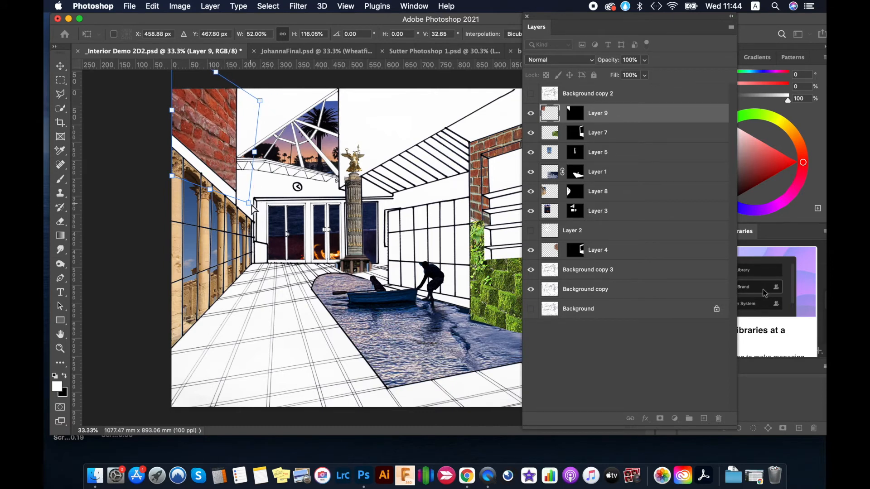
left_click_drag(248, 203, 243, 230)
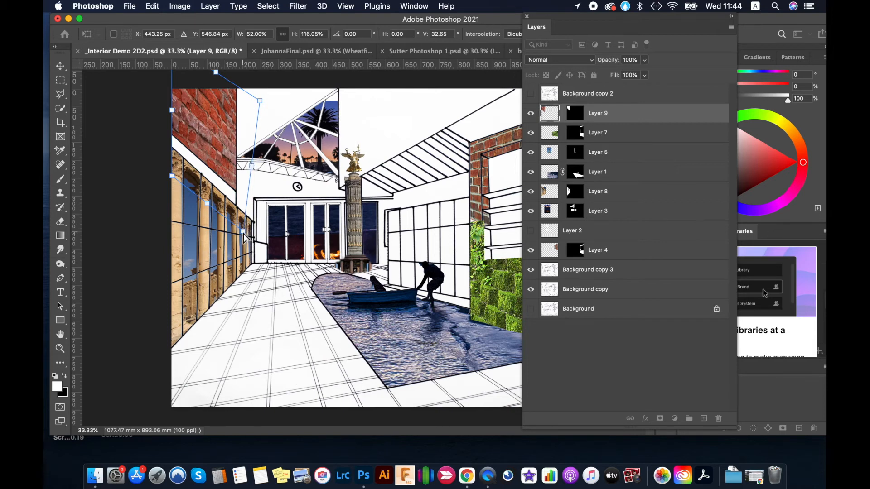
left_click_drag(244, 236, 245, 252)
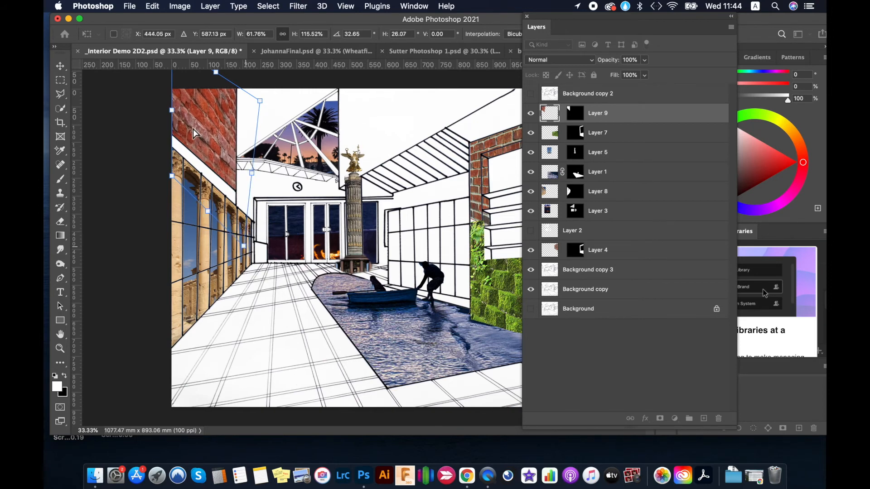
key("Return")
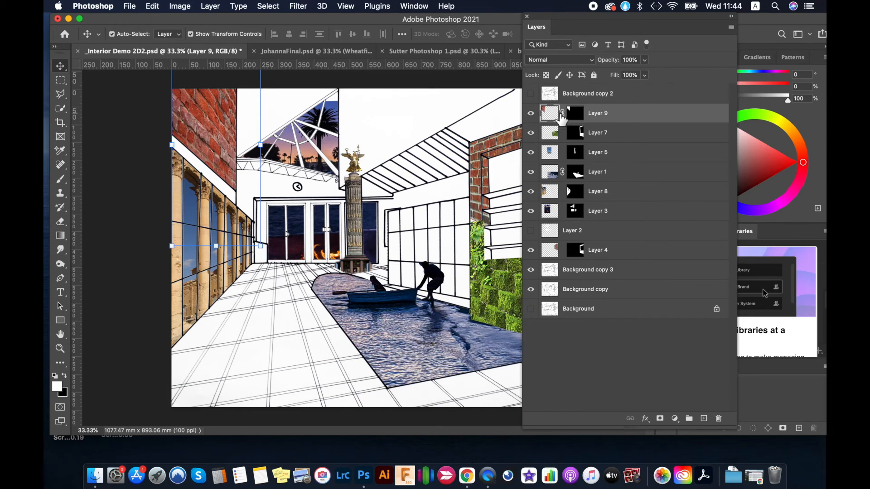
Step: Try moving Layer 9's bricks with the mask linked toward the room's centre, and undo the move and the linking
left_click_drag(213, 127, 344, 165)
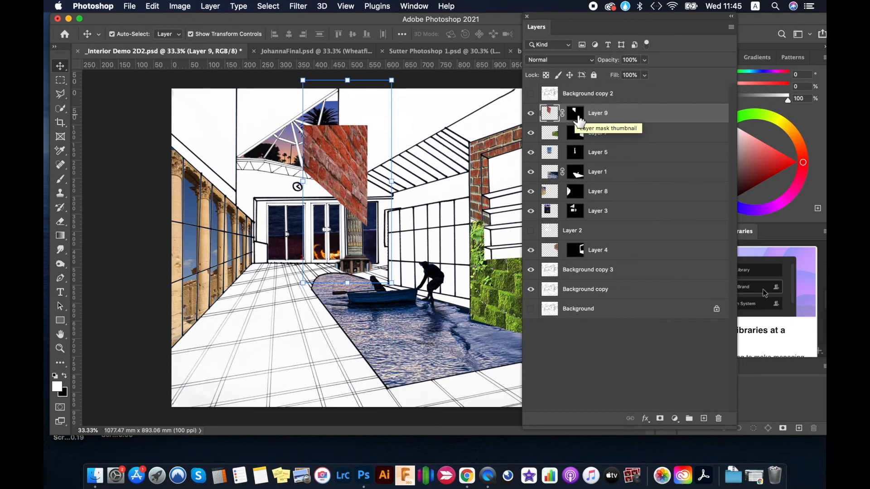
key("super+z")
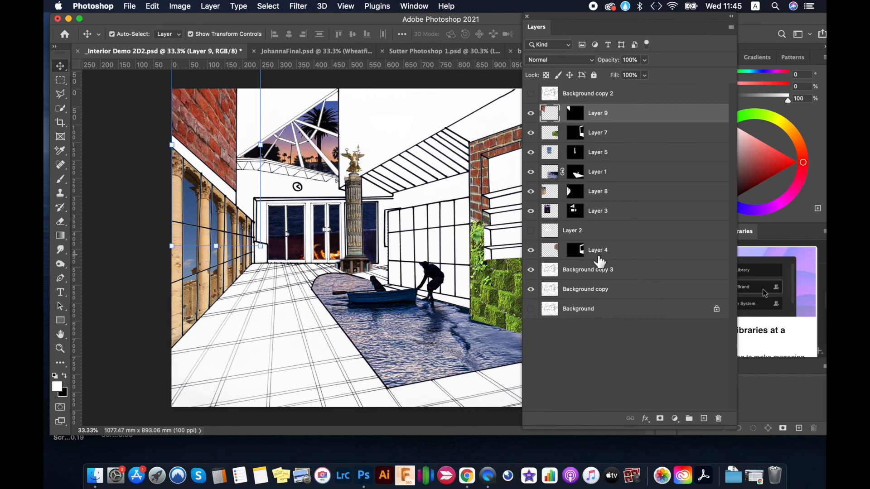
Step: Toggle the visibility of Layer 4 and Layer 3 off and on to check which parts of the drawing each fills
left_click(531, 250)
left_click(531, 251)
left_click(532, 212)
left_click(531, 212)
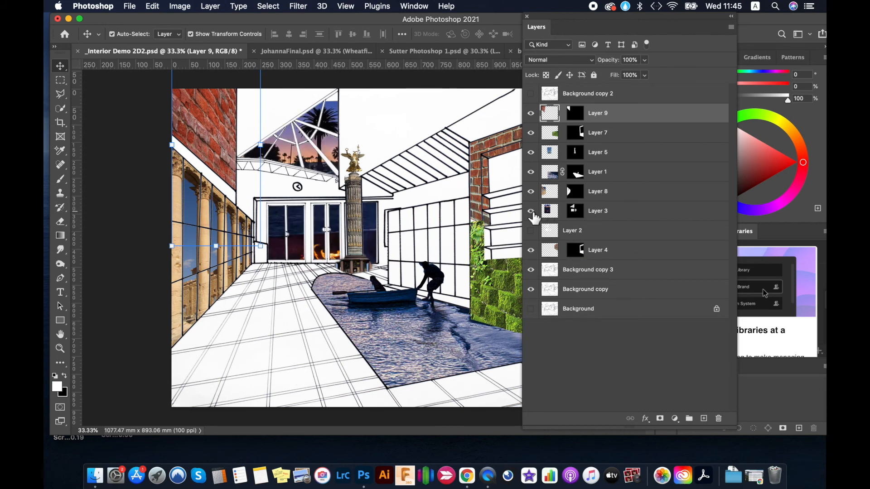